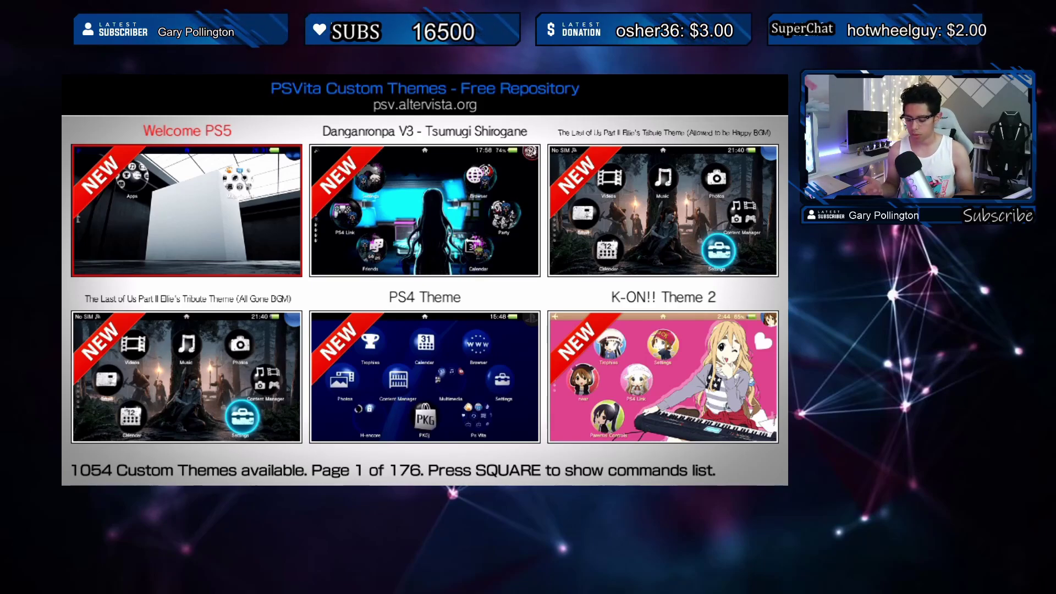
# Return to the home screen, then reopen Custom Themes Manager and resume its free theme repository.
pyautogui.press('Home')
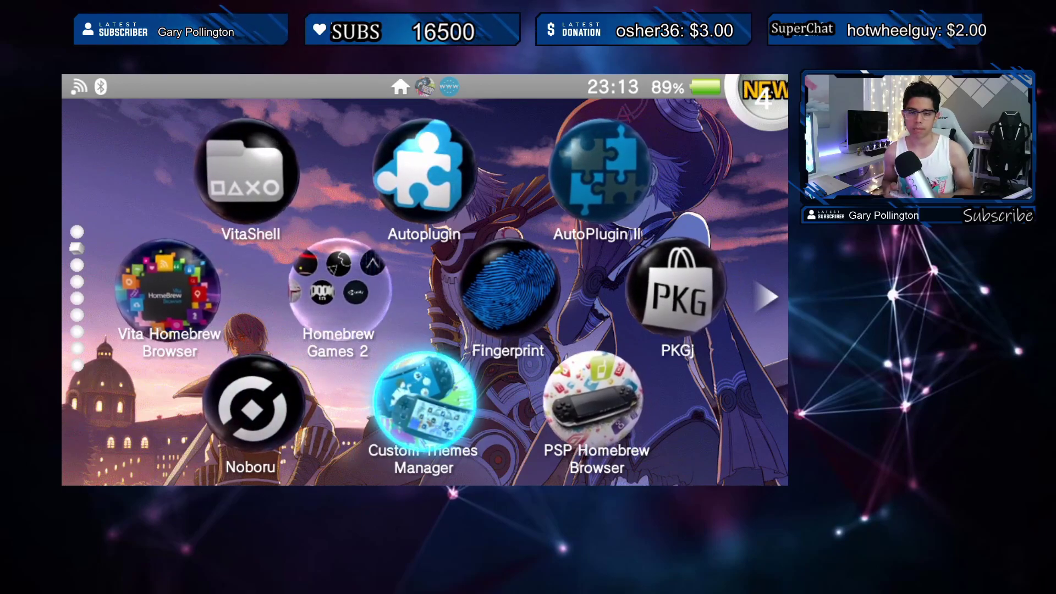
pyautogui.press('Right')
pyautogui.press('Left')
pyautogui.press('Return')
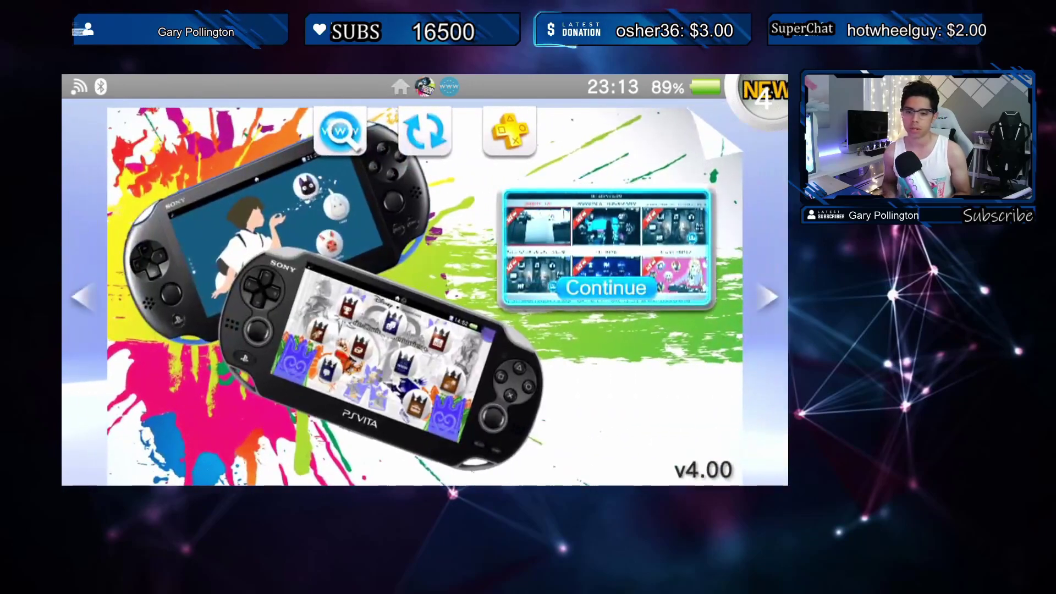
pyautogui.press('Return')
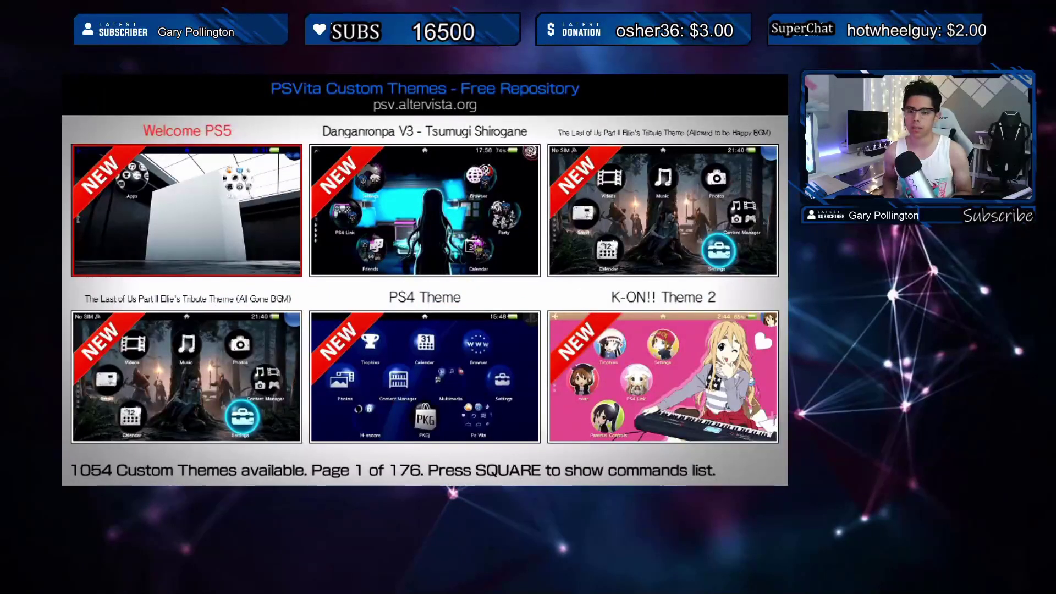
pyautogui.press('Down')
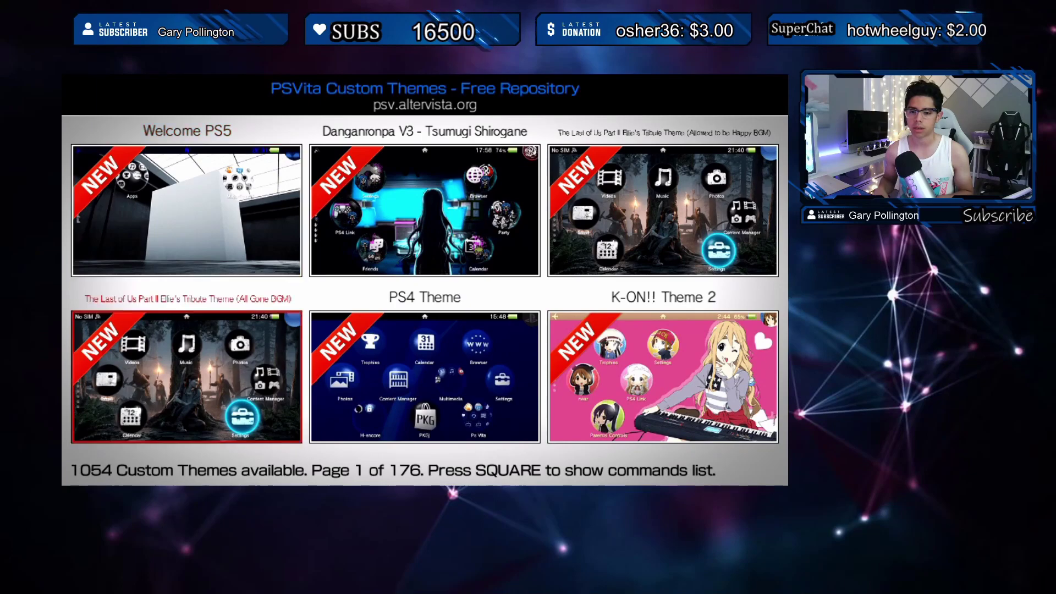
pyautogui.press('Right')
pyautogui.press('Up')
pyautogui.press('Left')
pyautogui.press('Right')
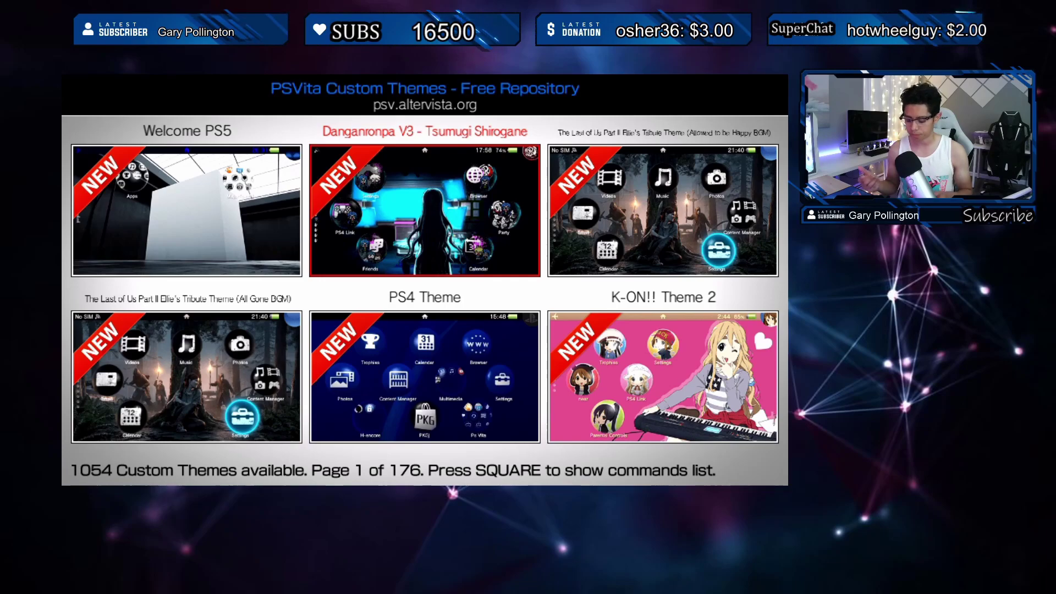
pyautogui.press('Left')
pyautogui.press('Right')
pyautogui.press('Left')
pyautogui.press('Right')
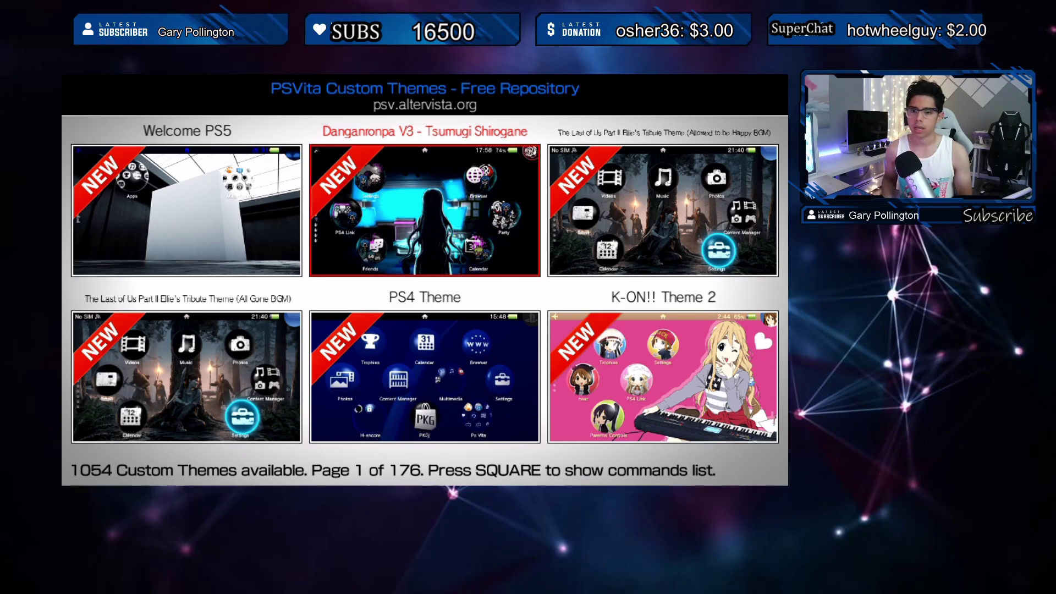
pyautogui.press('Left')
pyautogui.press('Right')
pyautogui.press('Left')
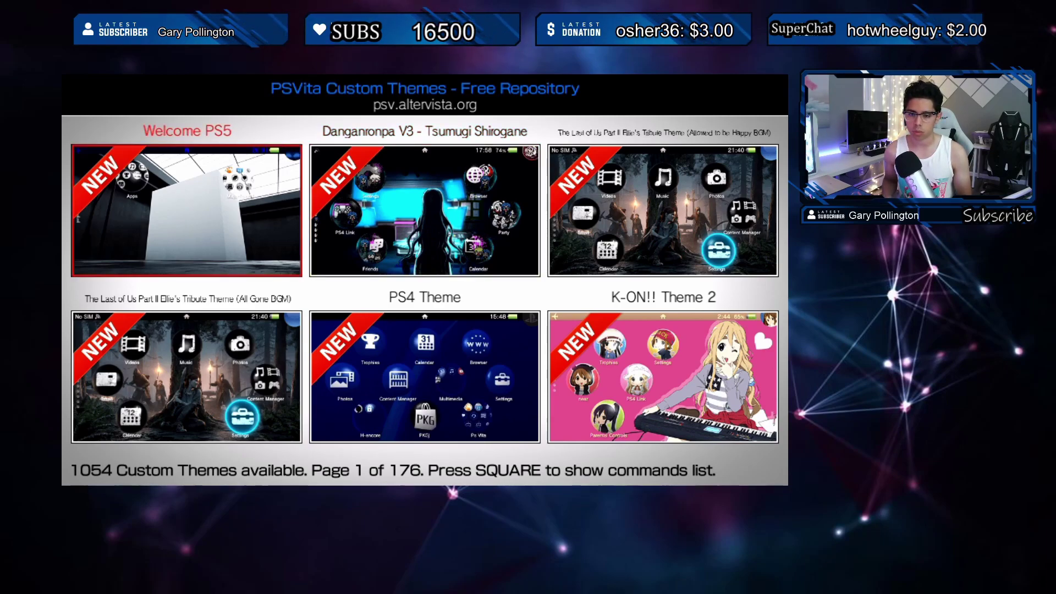
# Look through the six newest custom themes on the repository's first page.
pyautogui.press('Right')
pyautogui.press('Right')
pyautogui.press('Left')
pyautogui.press('Right')
pyautogui.press('Down')
pyautogui.press('Left')
pyautogui.press('Left')
pyautogui.press('Right')
pyautogui.press('Right')
pyautogui.press('Up')
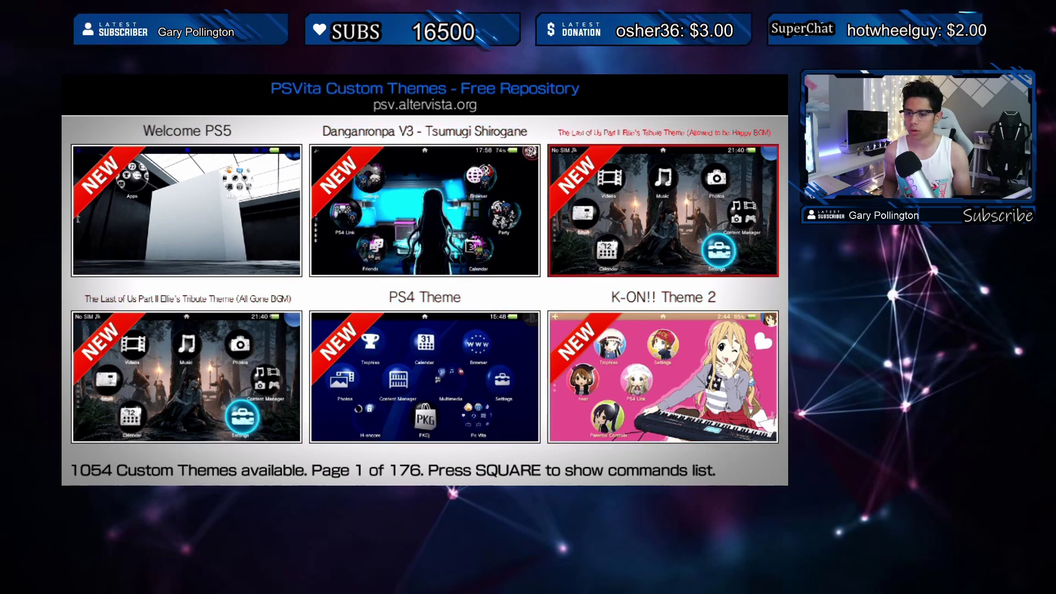
# Browse ahead to page 3 of the theme repository and return to page 1.
pyautogui.press('Down')
pyautogui.press('Up')
pyautogui.press('Left')
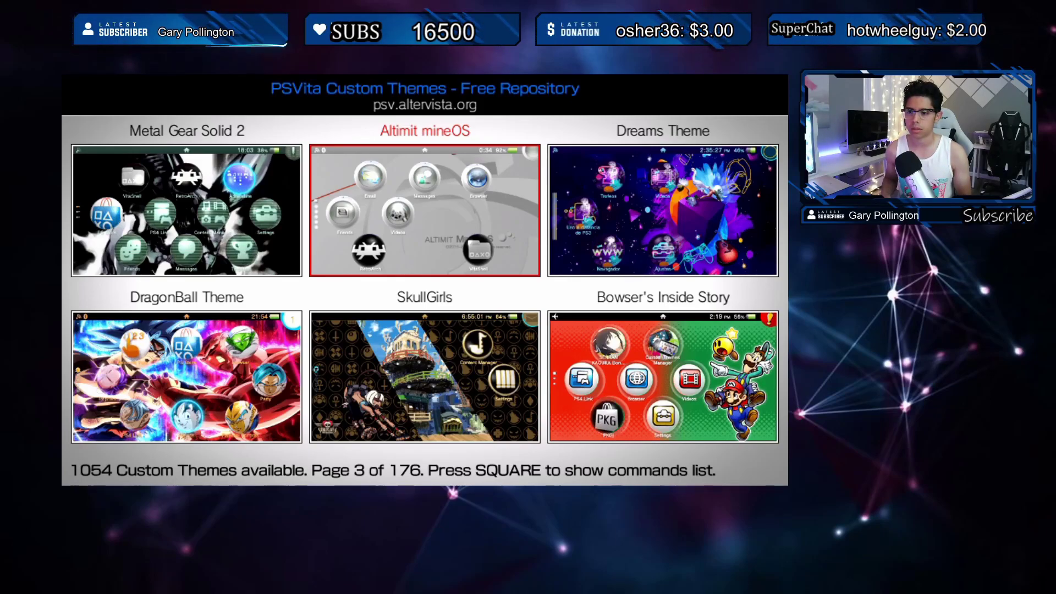
pyautogui.press('Right')
pyautogui.press('Right')
pyautogui.press('Left')
pyautogui.press('Left')
pyautogui.press('Left')
pyautogui.press('Left')
pyautogui.press('Left')
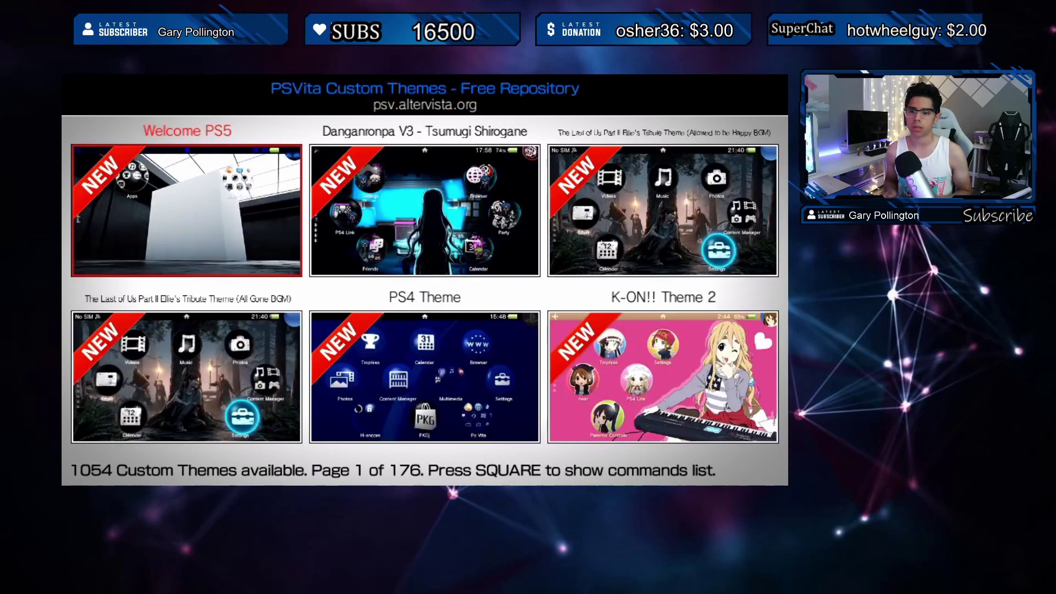
# Download the Welcome PS5 theme from the repository and install it into the custom theme database.
pyautogui.press('Right')
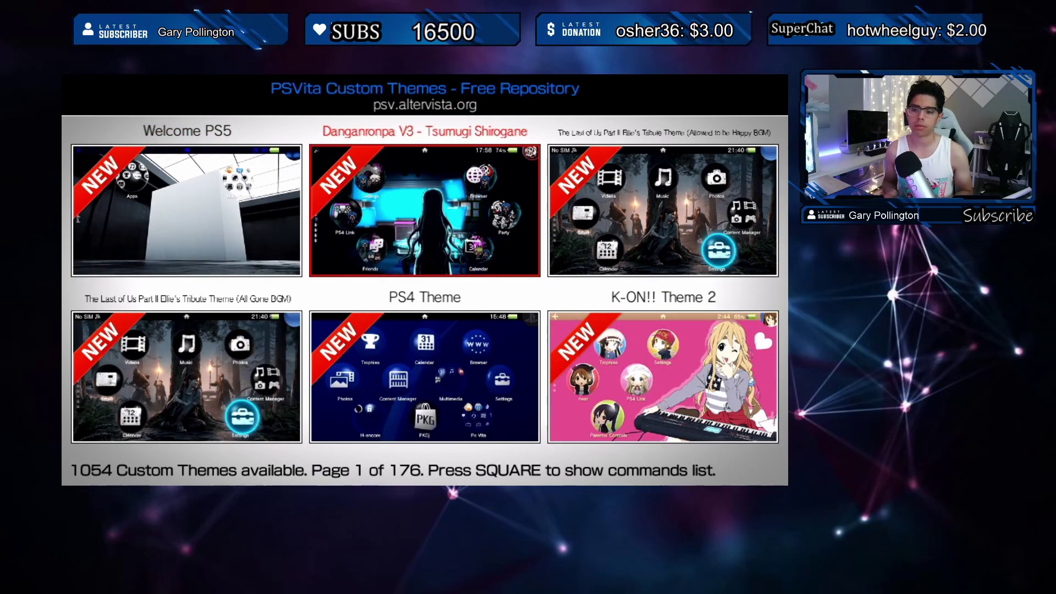
pyautogui.press('Down')
pyautogui.press('Right')
pyautogui.press('Up')
pyautogui.press('Left')
pyautogui.press('Left')
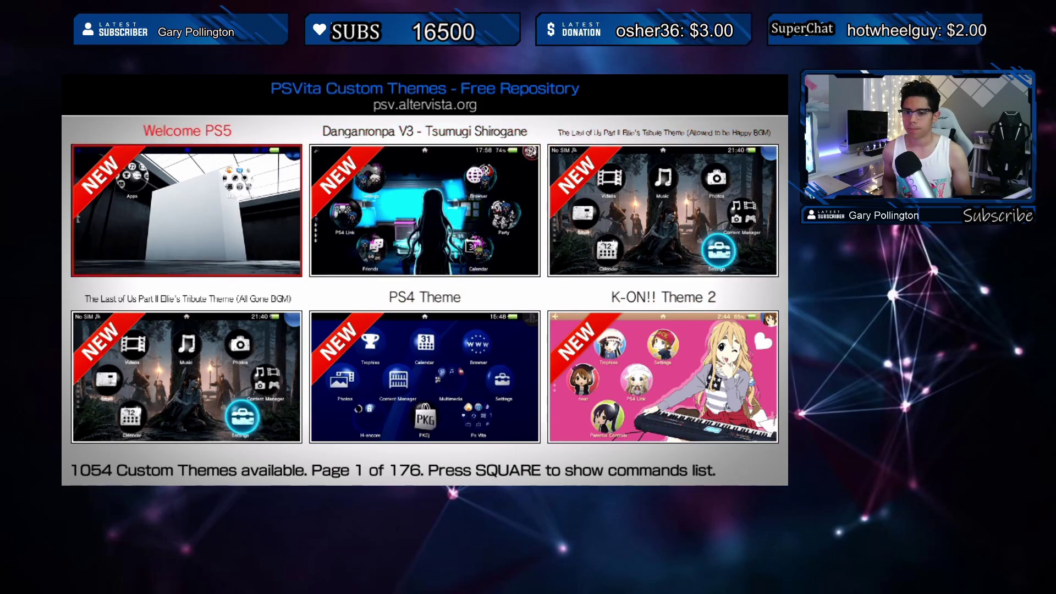
pyautogui.press('Return')
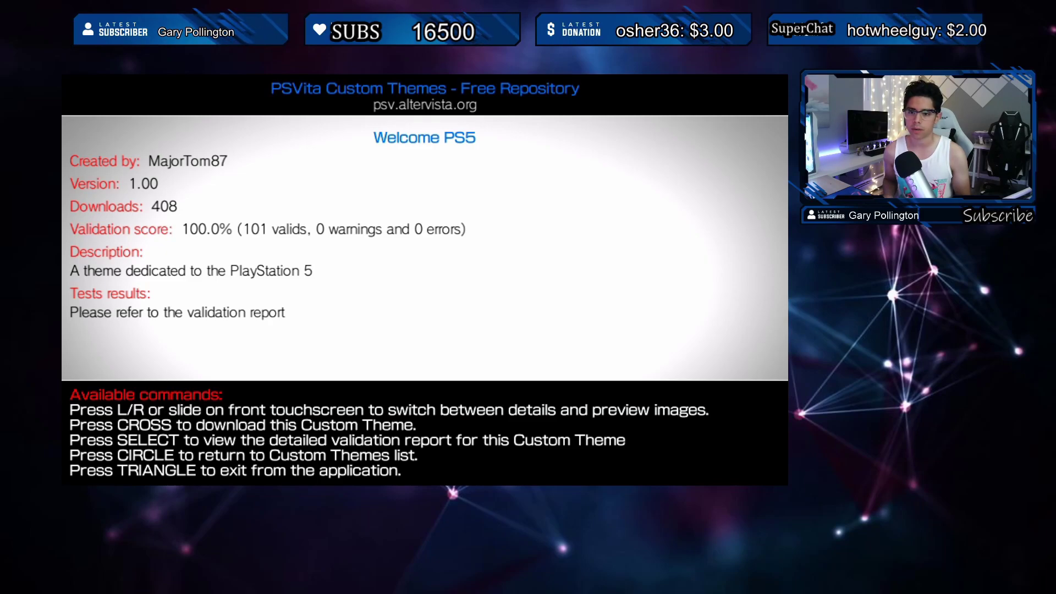
pyautogui.press('Return')
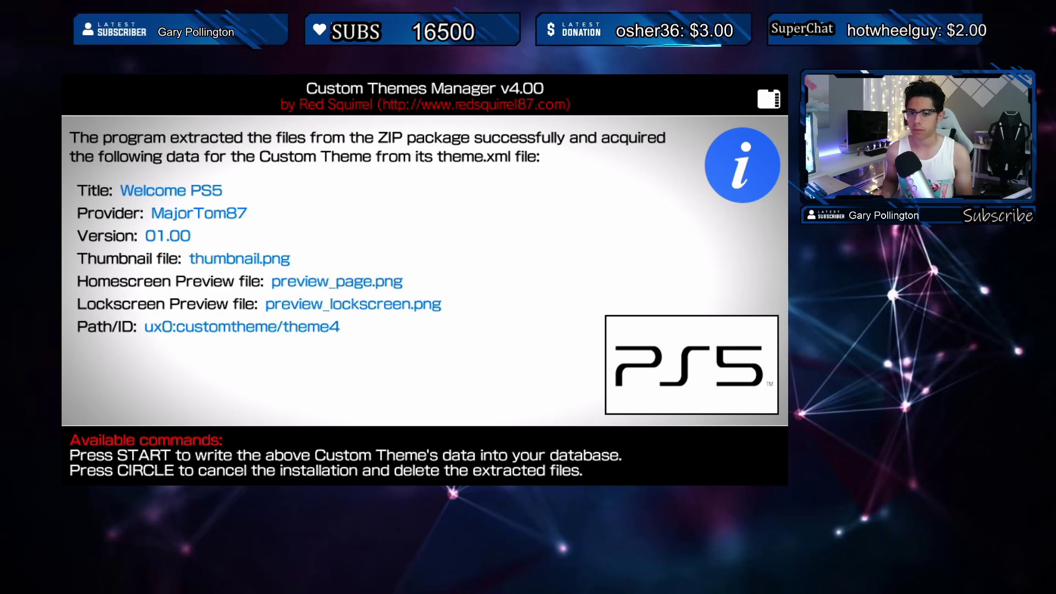
pyautogui.press('Return')
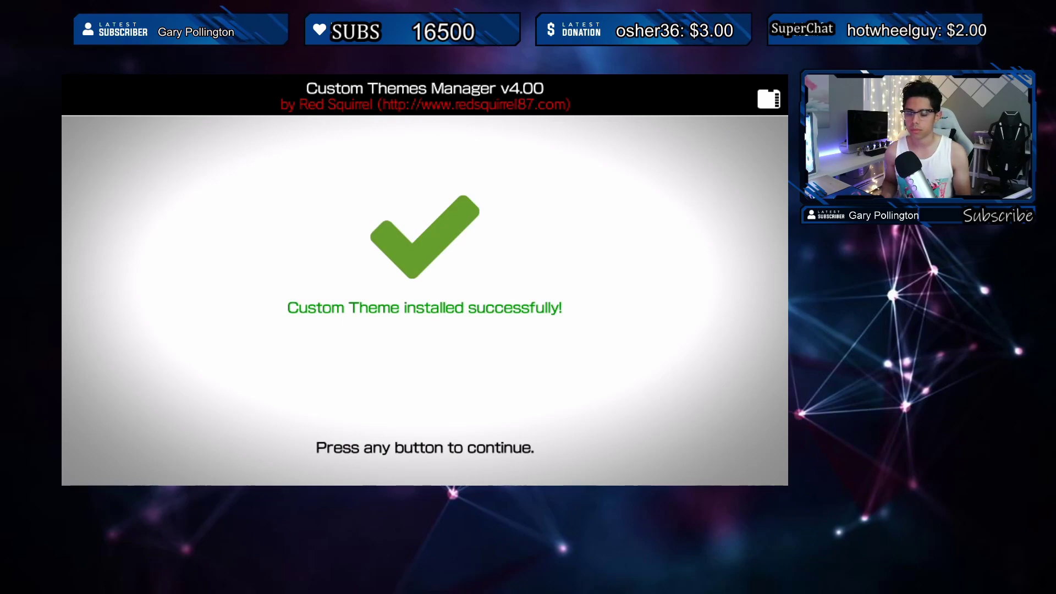
pyautogui.press('Return')
# Review the remaining new themes on page 1, including PS4 Theme and The Last of Us Part II tributes.
pyautogui.press('Right')
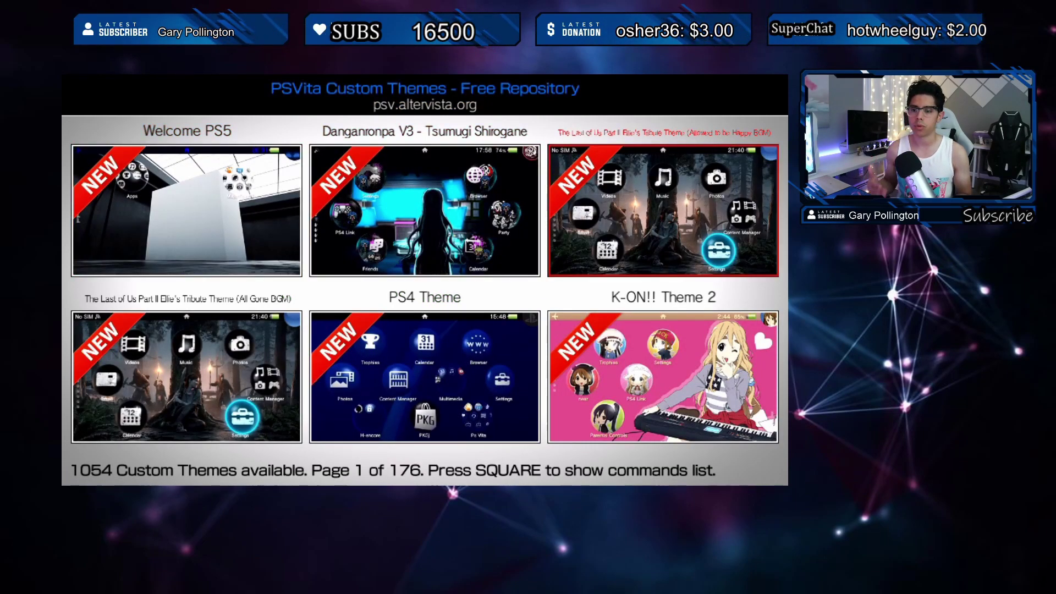
pyautogui.press('Left')
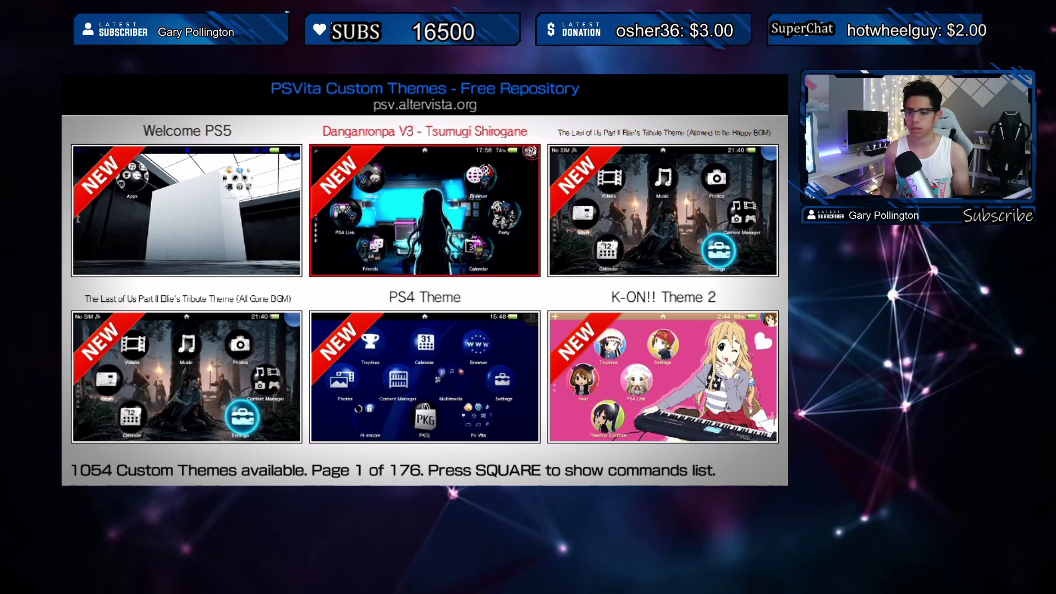
pyautogui.press('Down')
pyautogui.press('Left')
pyautogui.press('Right')
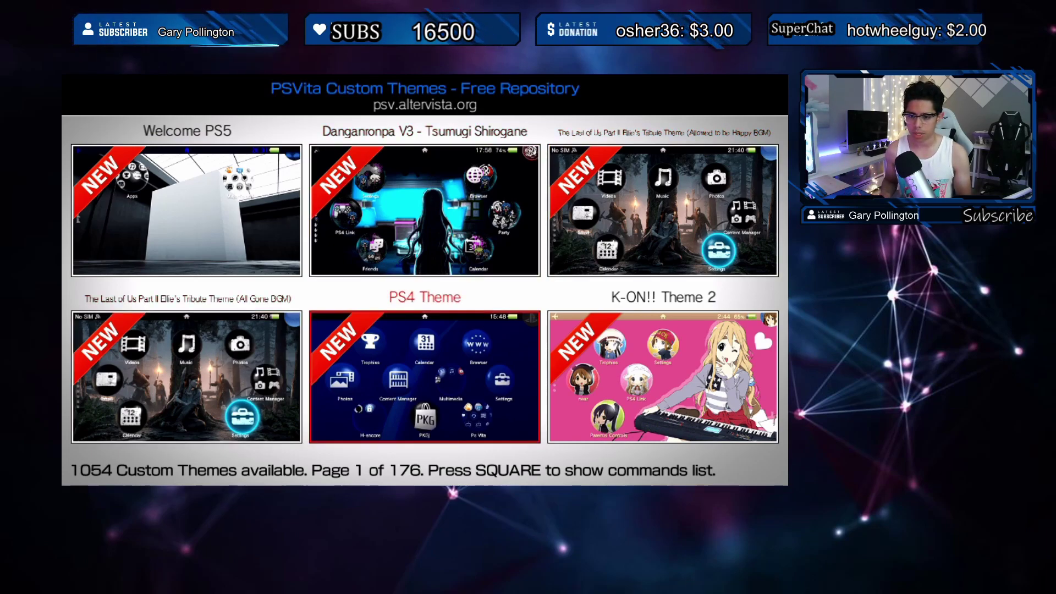
pyautogui.press('Up')
pyautogui.press('Right')
pyautogui.press('Down')
pyautogui.press('Left')
pyautogui.press('Left')
pyautogui.press('Right')
pyautogui.press('Right')
pyautogui.press('Up')
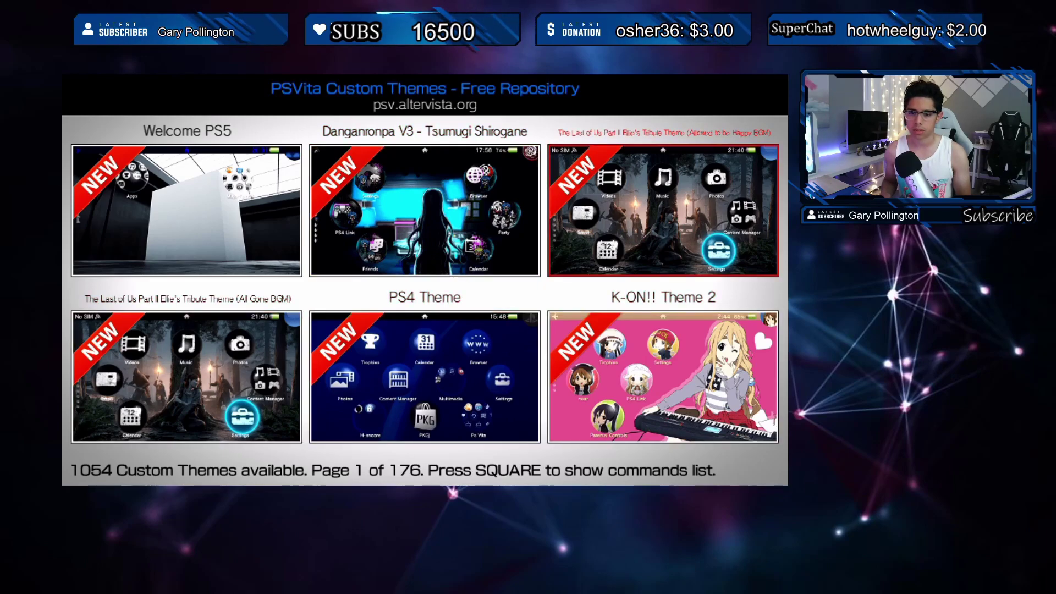
pyautogui.press('Left')
pyautogui.press('Right')
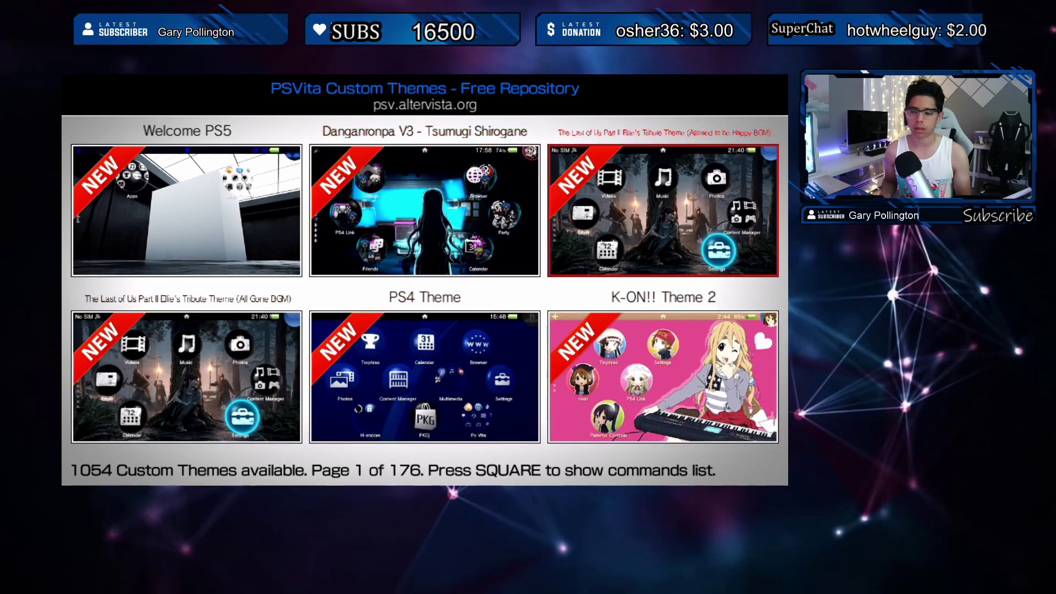
pyautogui.press('Down')
pyautogui.press('Left')
pyautogui.press('Right')
pyautogui.press('Left')
pyautogui.press('Up')
pyautogui.press('Down')
pyautogui.press('Right')
# Open page 2 of the repository and examine its themes, from Bede's Theme to JoJo Battle Tendency.
pyautogui.press('Right')
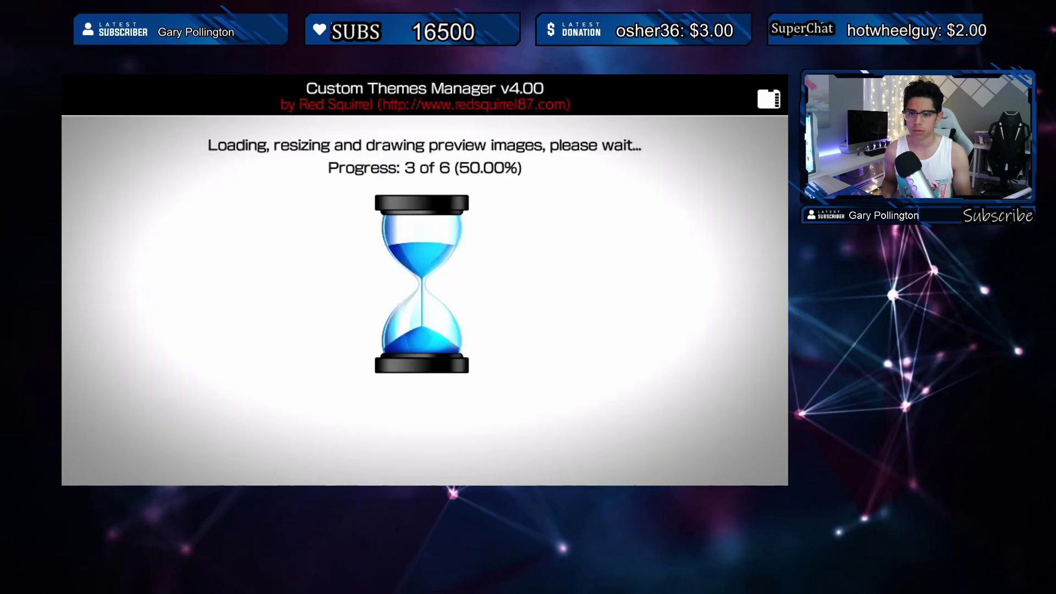
pyautogui.press('Right')
pyautogui.press('Left')
pyautogui.press('Right')
pyautogui.press('Right')
pyautogui.press('Down')
pyautogui.press('Left')
pyautogui.press('Left')
pyautogui.press('Right')
pyautogui.press('Up')
pyautogui.press('Right')
pyautogui.press('Down')
pyautogui.press('Up')
pyautogui.press('Left')
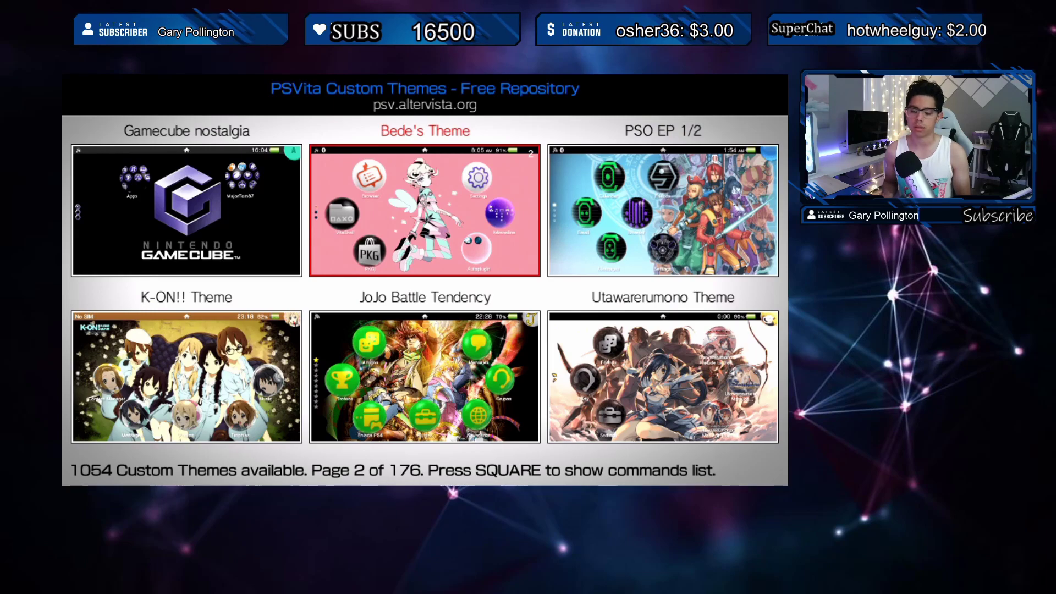
pyautogui.press('Right')
pyautogui.press('Down')
pyautogui.press('Left')
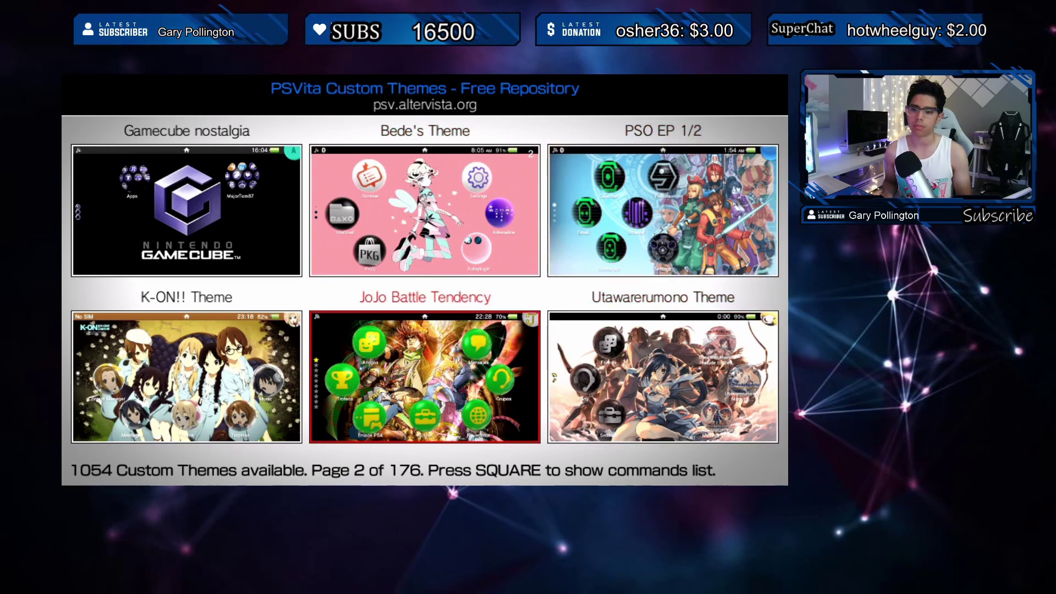
pyautogui.press('Left')
pyautogui.press('Right')
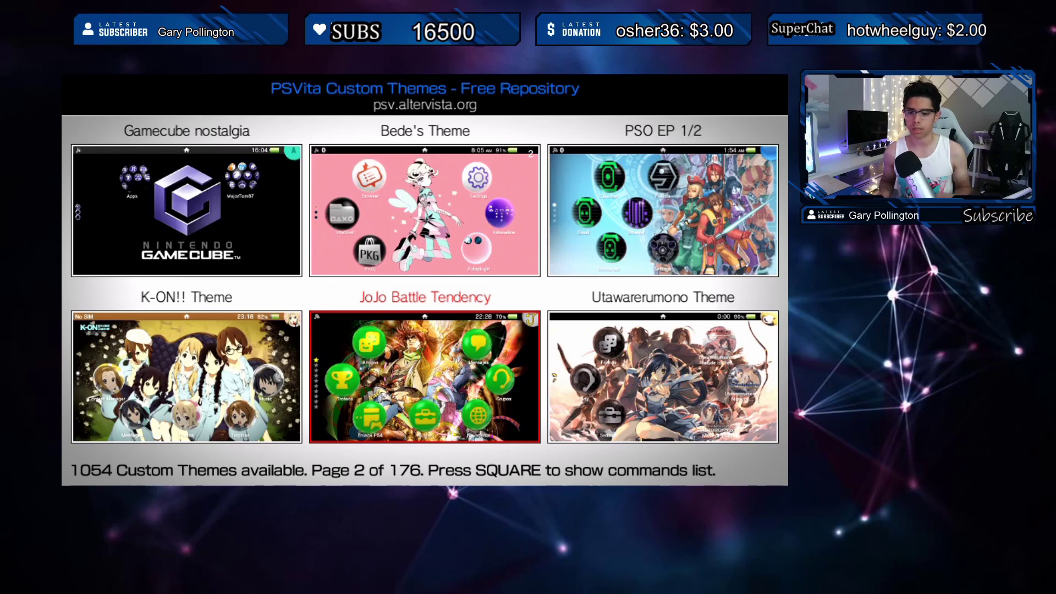
# Open page 3 and examine its themes, from Metal Gear Solid 2 to Bowser's Inside Story.
pyautogui.press('pagedown')
pyautogui.press('Right')
pyautogui.press('Left')
pyautogui.press('Right')
pyautogui.press('Right')
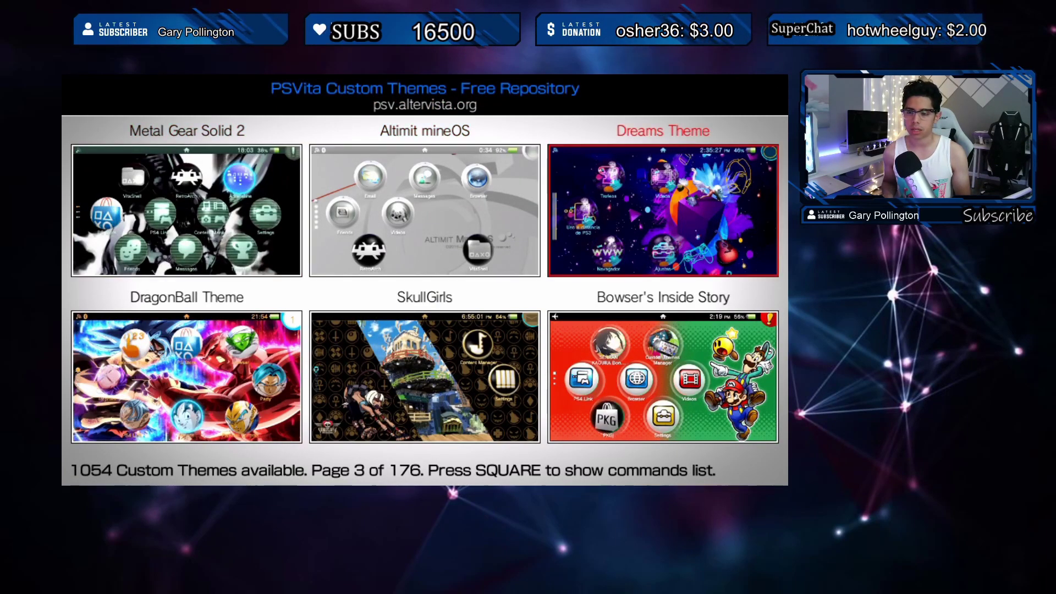
pyautogui.press('Left')
pyautogui.press('Left')
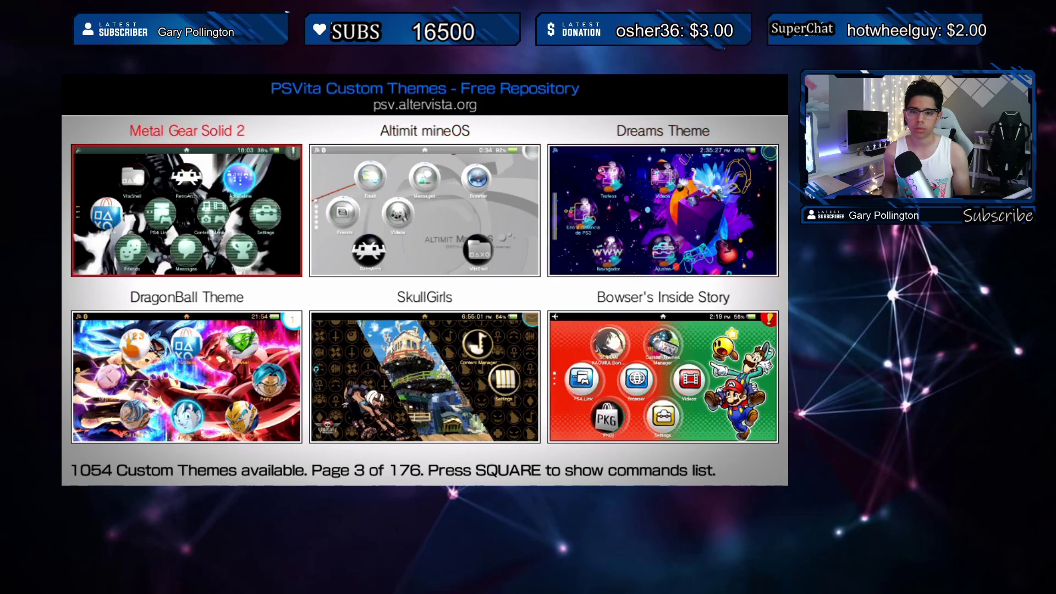
pyautogui.press('Right')
pyautogui.press('Left')
pyautogui.press('Right')
pyautogui.press('Left')
pyautogui.press('Down')
pyautogui.press('Right')
pyautogui.press('Right')
pyautogui.press('Left')
# Advance to page 4 and examine its themes around Super Star Saga.
pyautogui.press('Right')
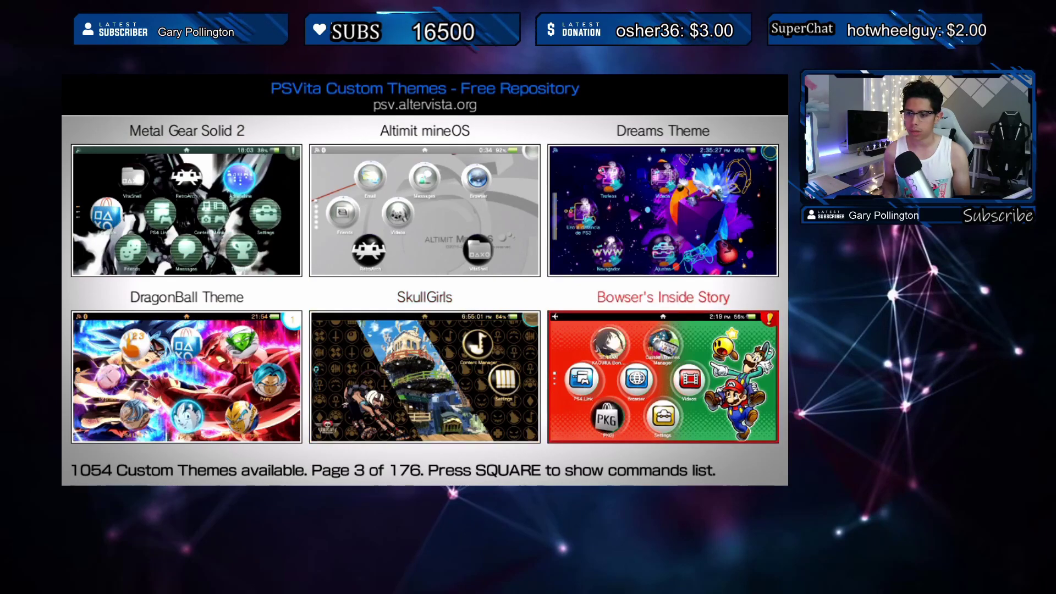
pyautogui.press('Up')
pyautogui.press('Right')
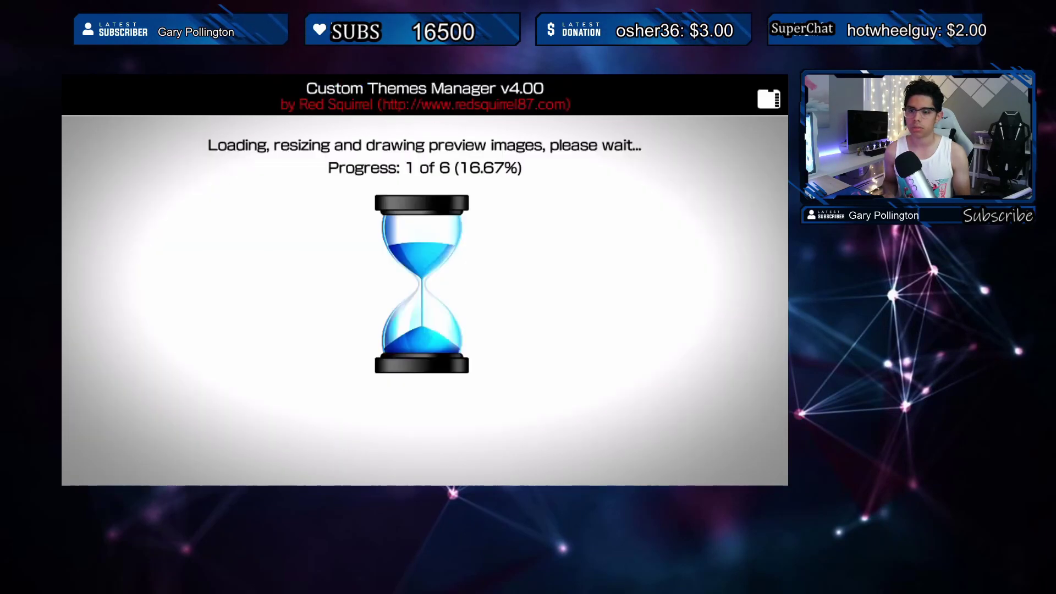
pyautogui.press('Left')
pyautogui.press('Right')
pyautogui.press('Right')
pyautogui.press('Right')
pyautogui.press('Left')
pyautogui.press('Left')
pyautogui.press('Right')
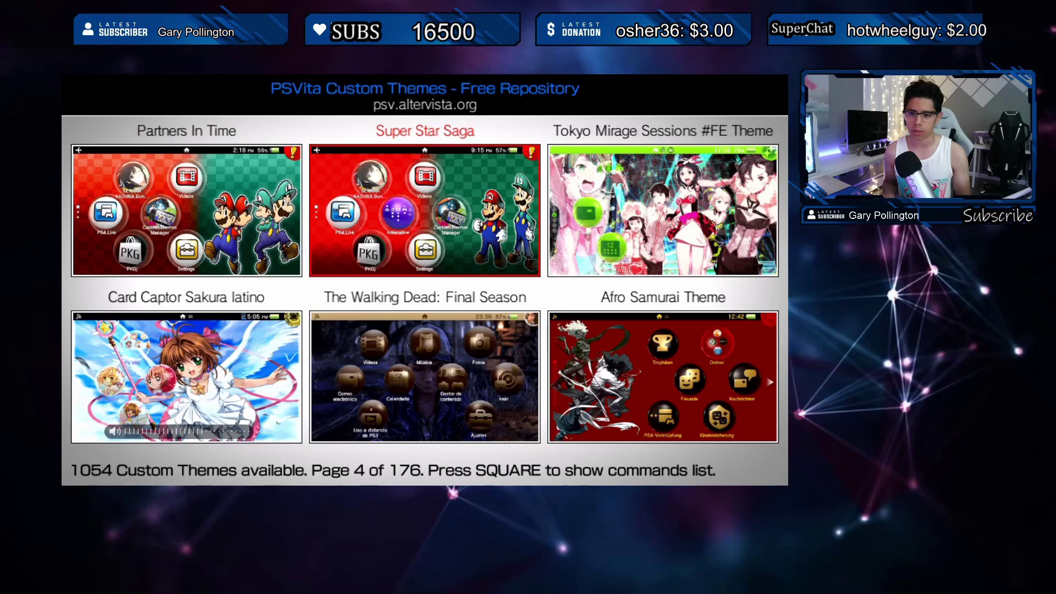
pyautogui.press('Down')
# Continue through pages 5 and 6, viewing themes such as Subaru Impreza Theme and Golden Deluxe 1.0.
pyautogui.press('pagedown')
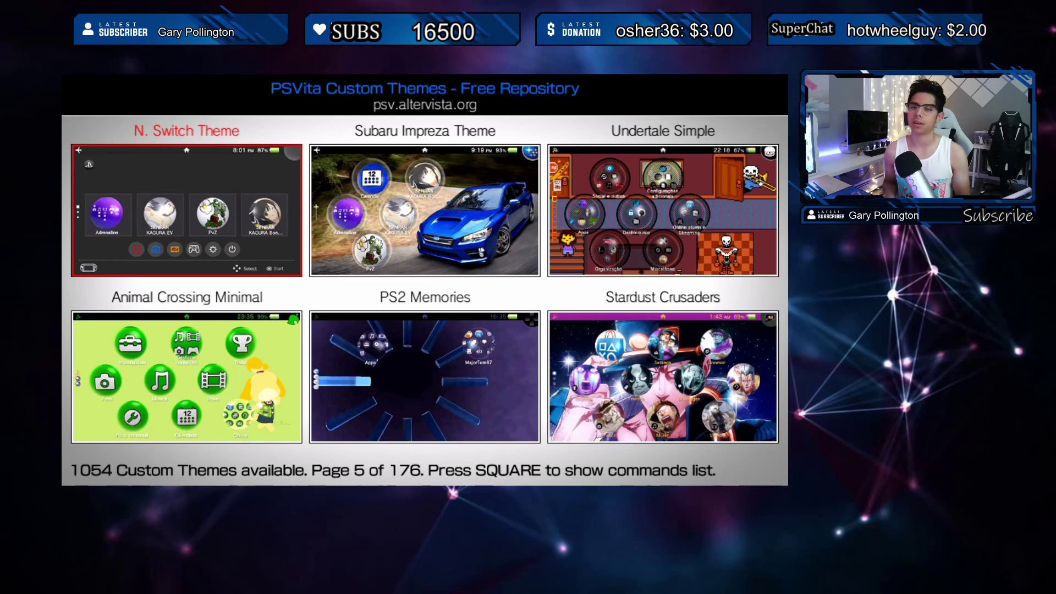
pyautogui.press('Right')
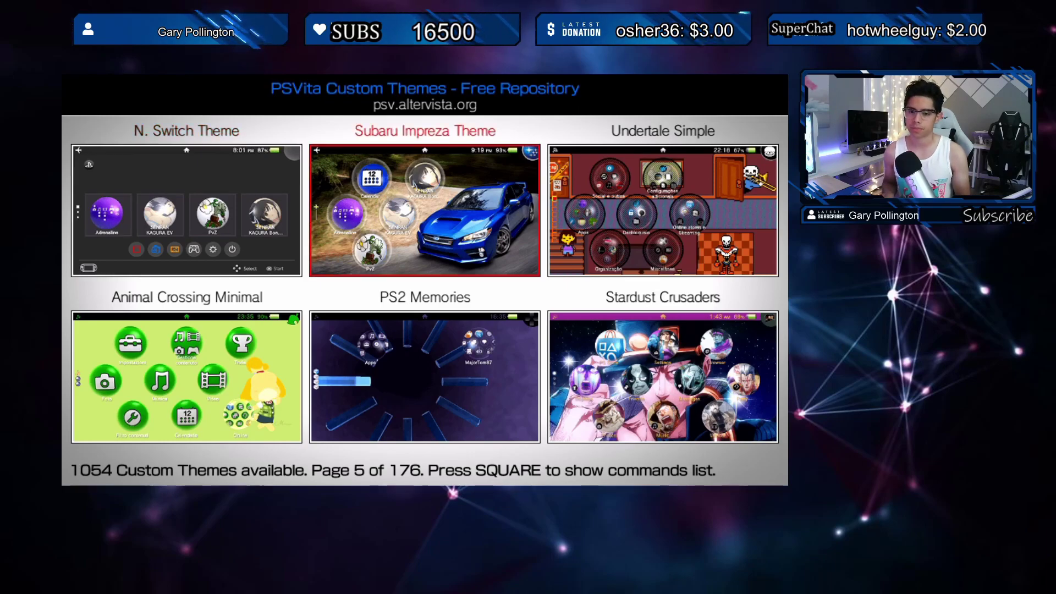
pyautogui.press('pagedown')
pyautogui.press('Right')
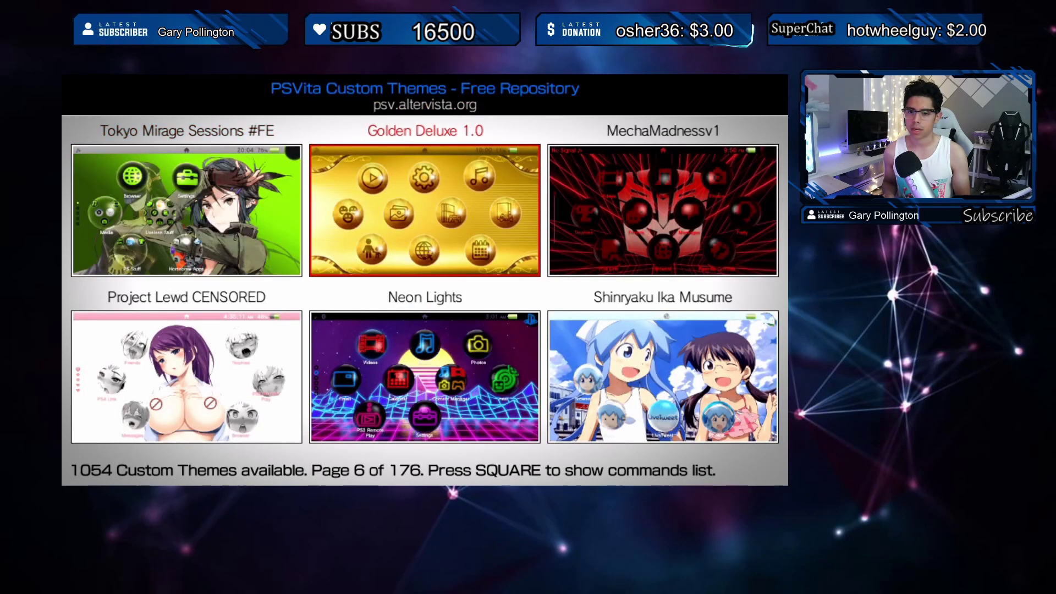
pyautogui.press('Left')
pyautogui.press('Right')
pyautogui.press('Right')
pyautogui.press('Left')
pyautogui.press('Down')
pyautogui.press('Up')
pyautogui.press('Left')
pyautogui.press('Left')
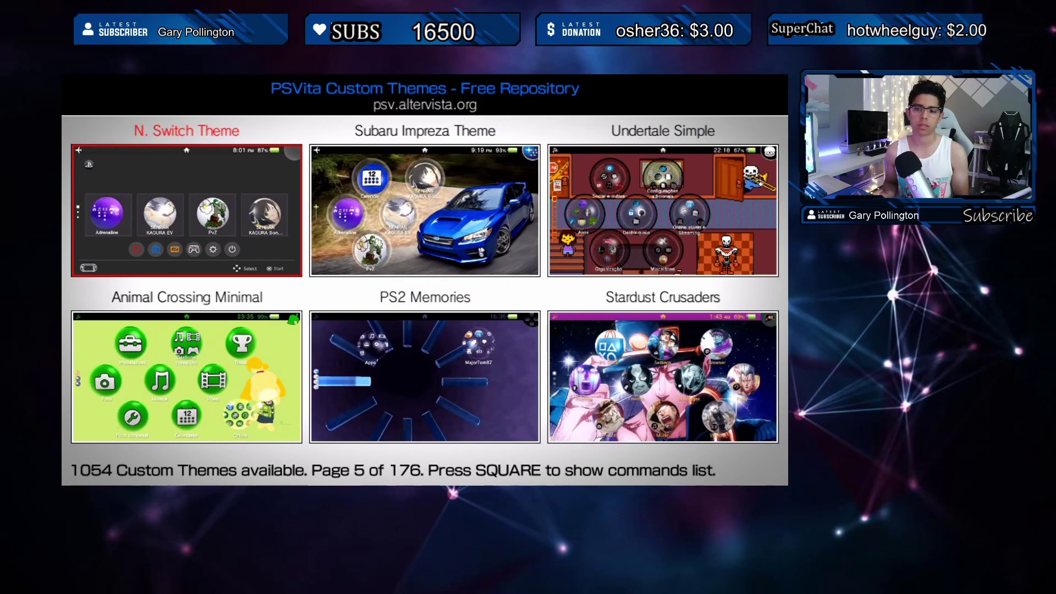
# Go back through the repository pages from page 6 toward the newest themes.
pyautogui.press('pagedown')
pyautogui.press('pageup')
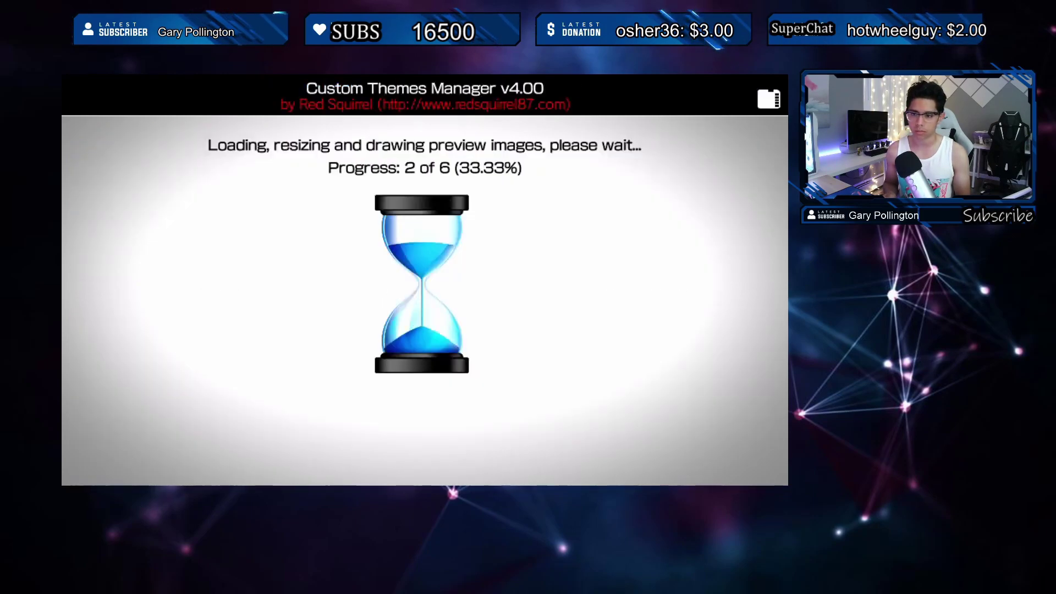
pyautogui.press('pageup')
pyautogui.press('pageup')
pyautogui.press('pageup')
pyautogui.press('pageup')
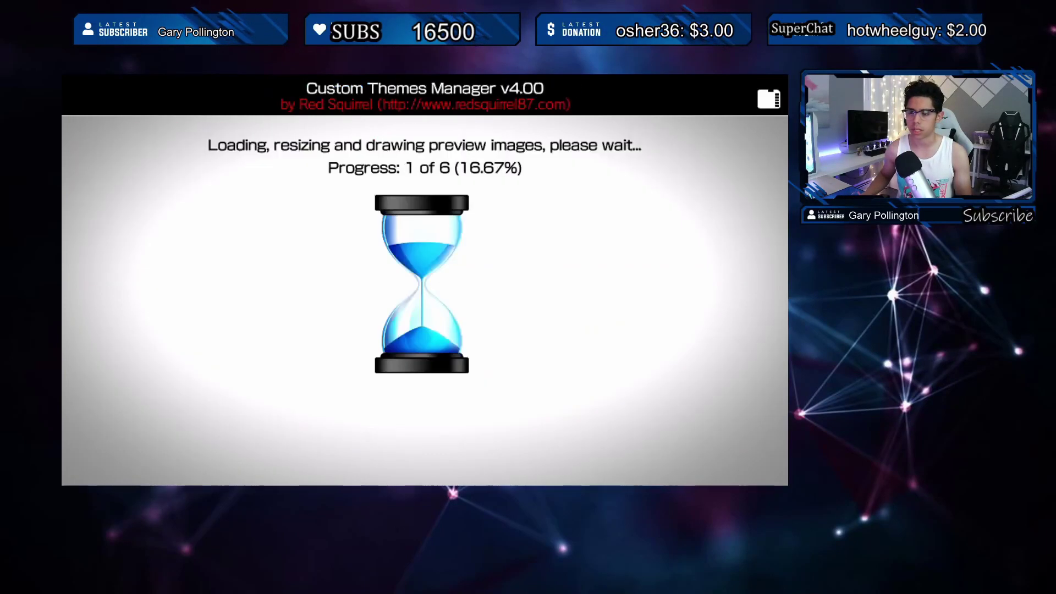